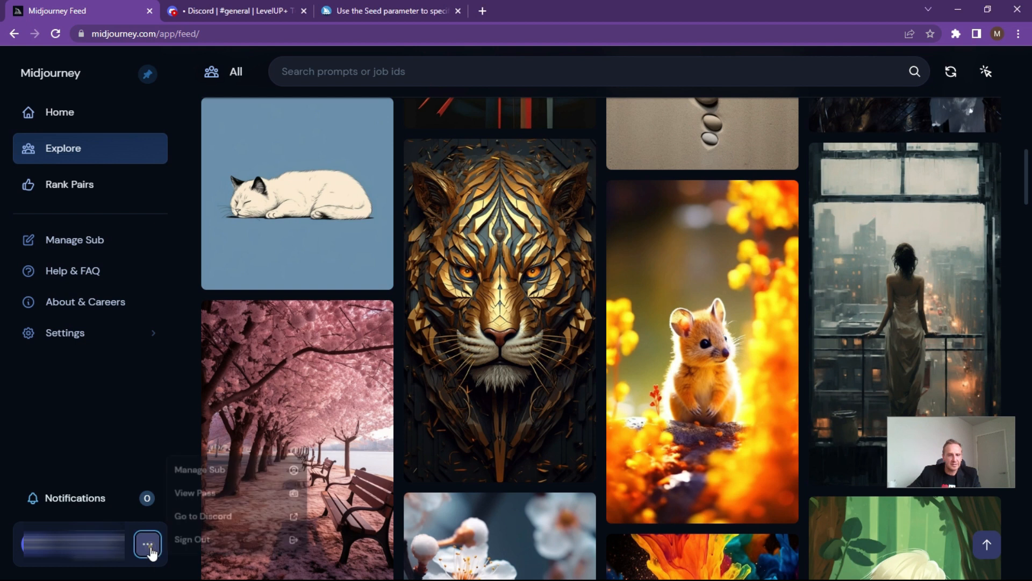
- Check the LevelUP+ Tutorial server in Discord and read through the Seeds page of the Midjourney documentation
{"action": "left_click", "coordinate": [305, 532]}
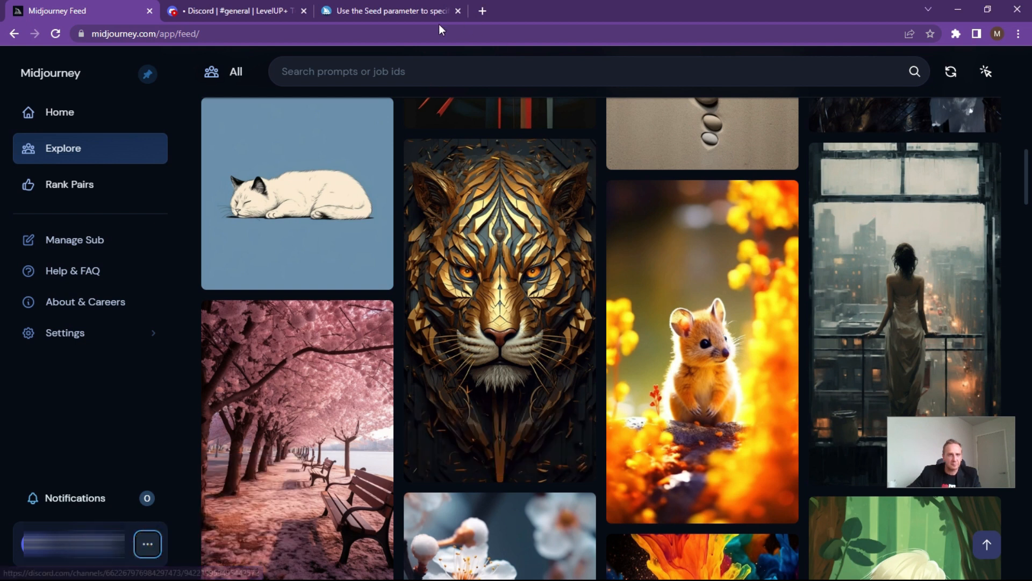
{"action": "left_click", "coordinate": [237, 11]}
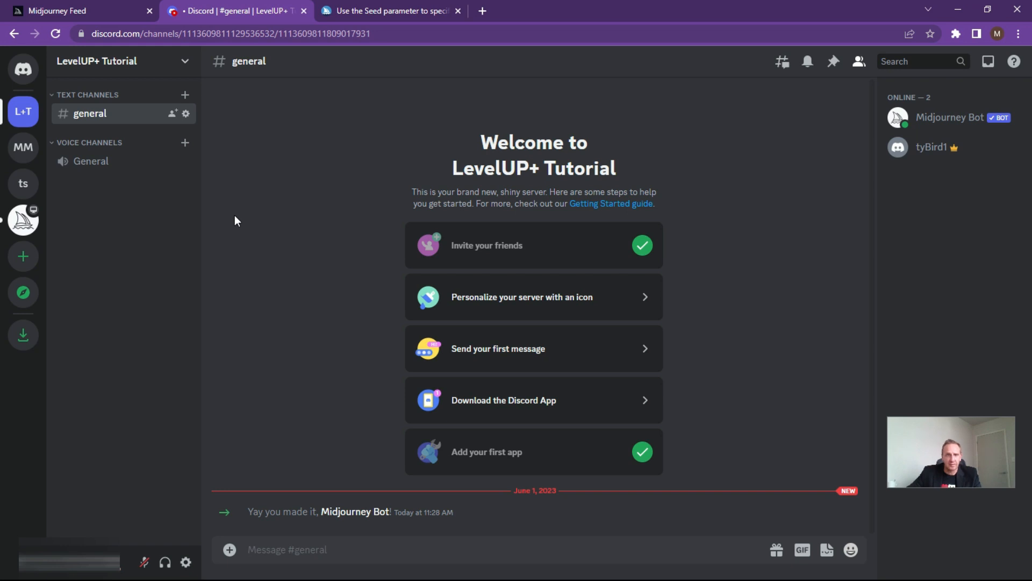
{"action": "left_click", "coordinate": [379, 12]}
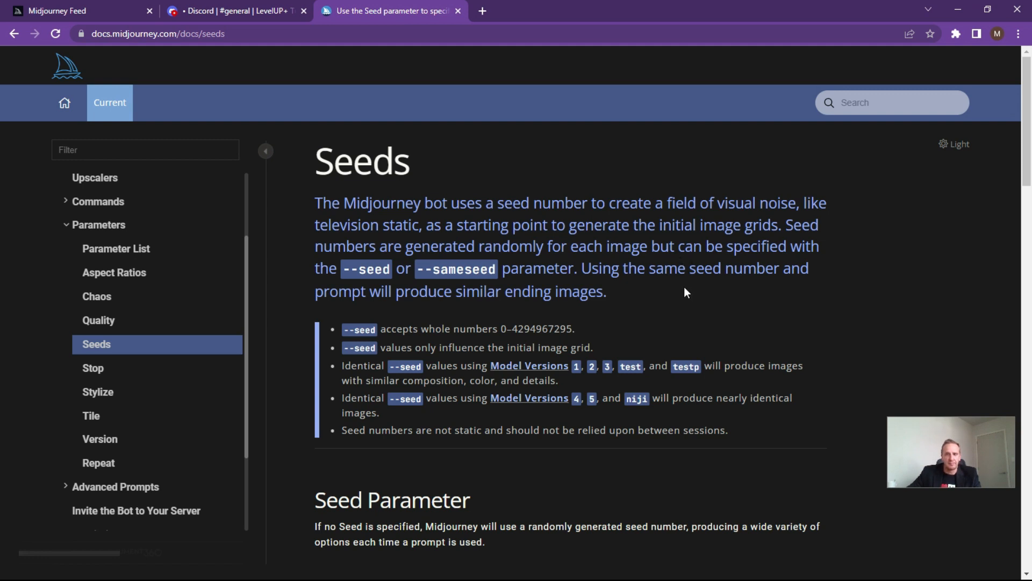
{"action": "scroll", "coordinate": [686, 285], "scroll_direction": "down", "scroll_amount": 15}
{"action": "scroll", "coordinate": [683, 267], "scroll_direction": "up", "scroll_amount": 15}
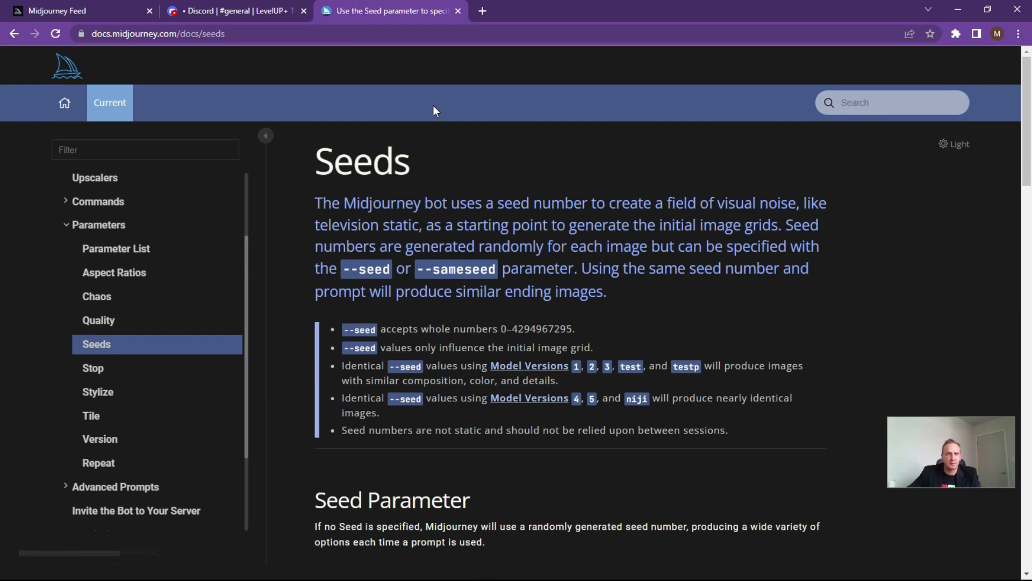
- Switch to Discord and submit an /imagine command in the general channel with the prompt "meercat in full body with human clothes"
{"action": "left_click", "coordinate": [278, 17]}
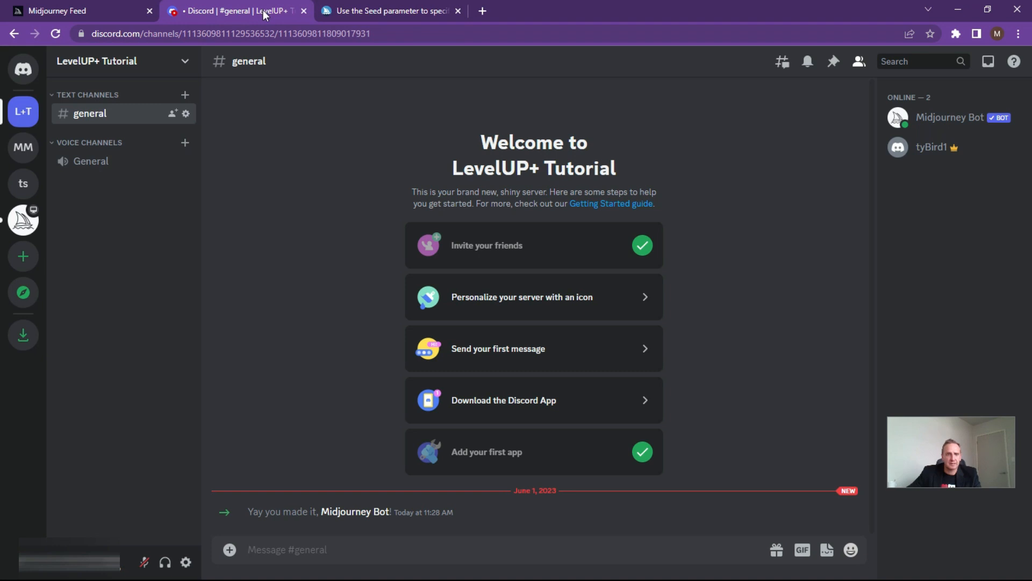
{"action": "left_click", "coordinate": [290, 549]}
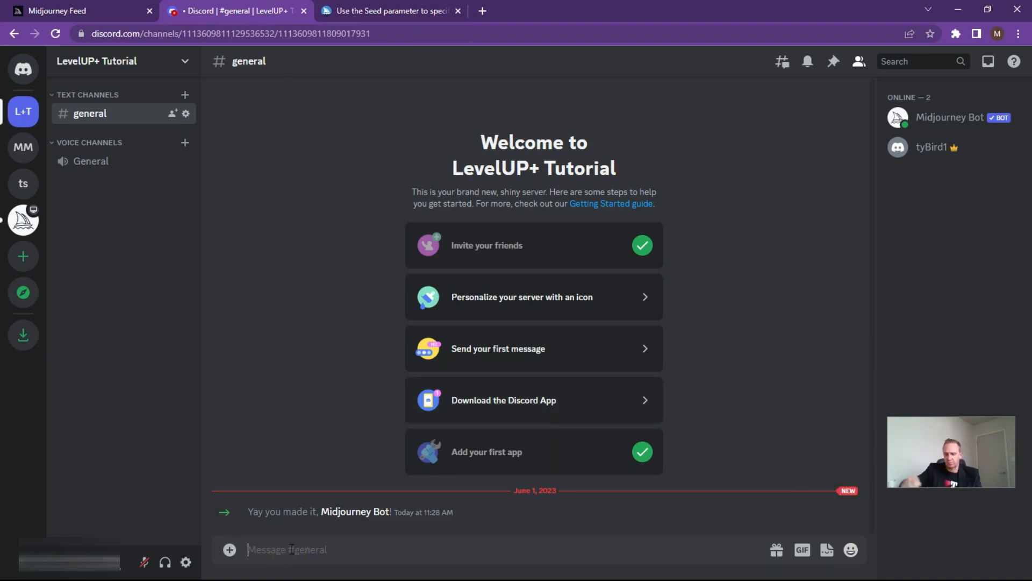
{"action": "type", "text": "/imain"}
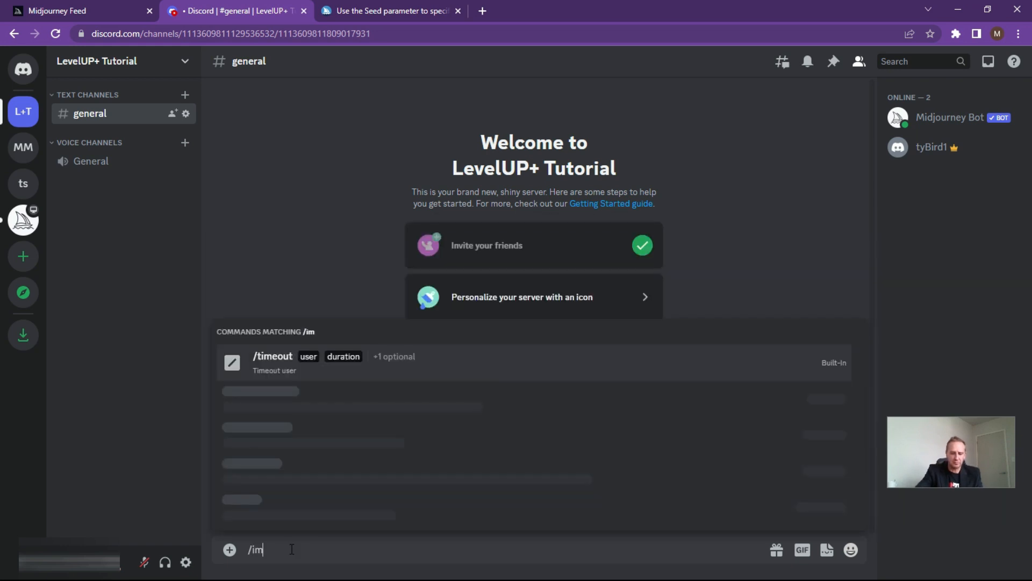
{"action": "key", "text": "BackSpace"}
{"action": "key", "text": "BackSpace"}
{"action": "type", "text": "gine"}
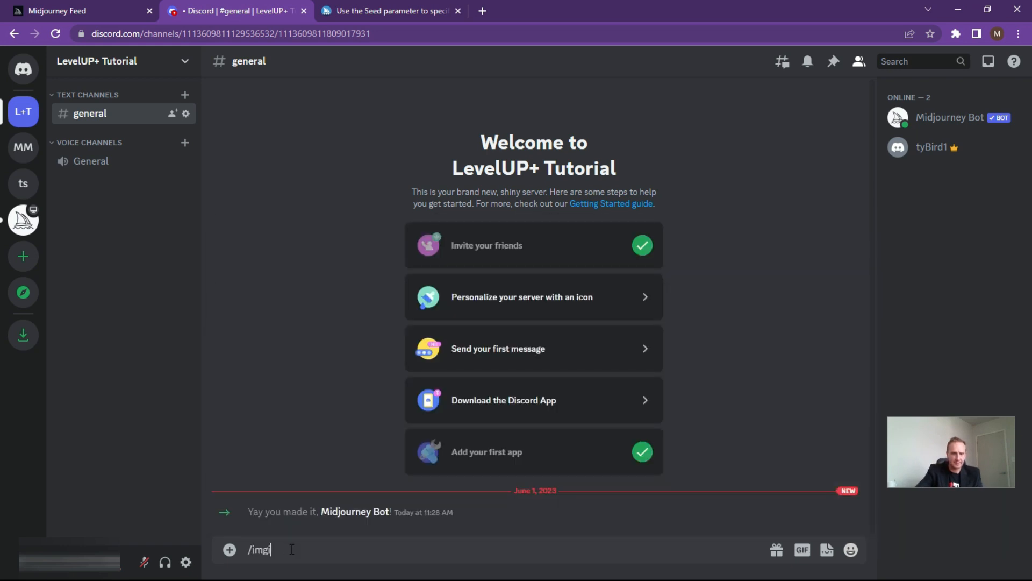
{"action": "key", "text": "BackSpace"}
{"action": "key", "text": "BackSpace"}
{"action": "key", "text": "BackSpace"}
{"action": "key", "text": "BackSpace"}
{"action": "type", "text": "ag"}
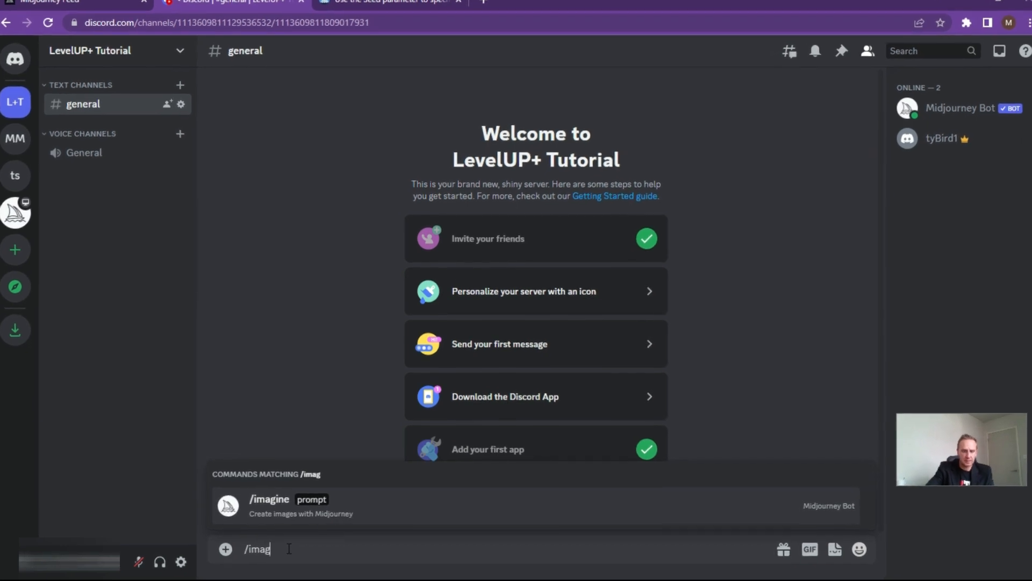
{"action": "type", "text": "ine"}
{"action": "key", "text": "Tab"}
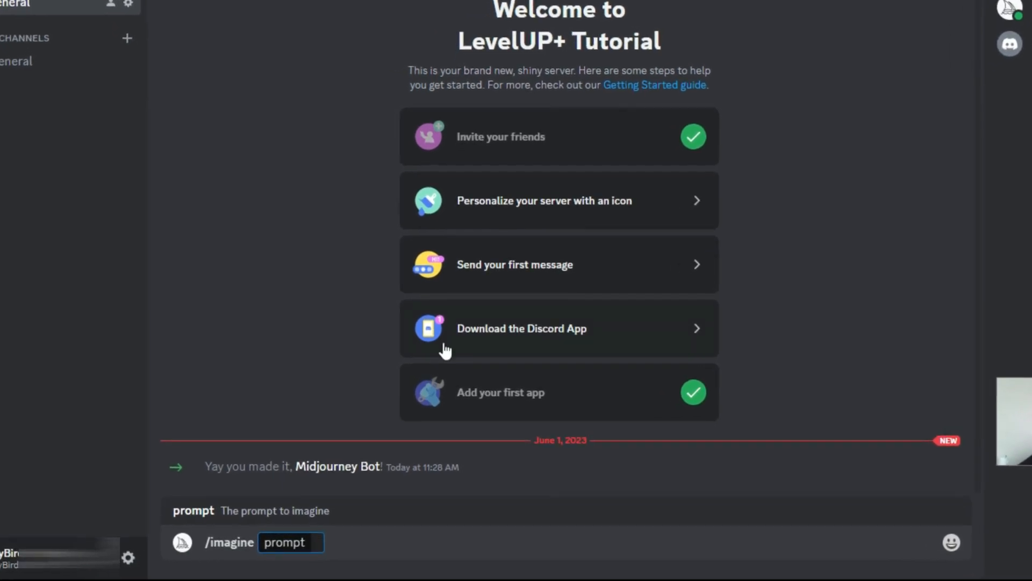
{"action": "left_click", "coordinate": [322, 541]}
{"action": "type", "text": "meercat in full body with human clothes"}
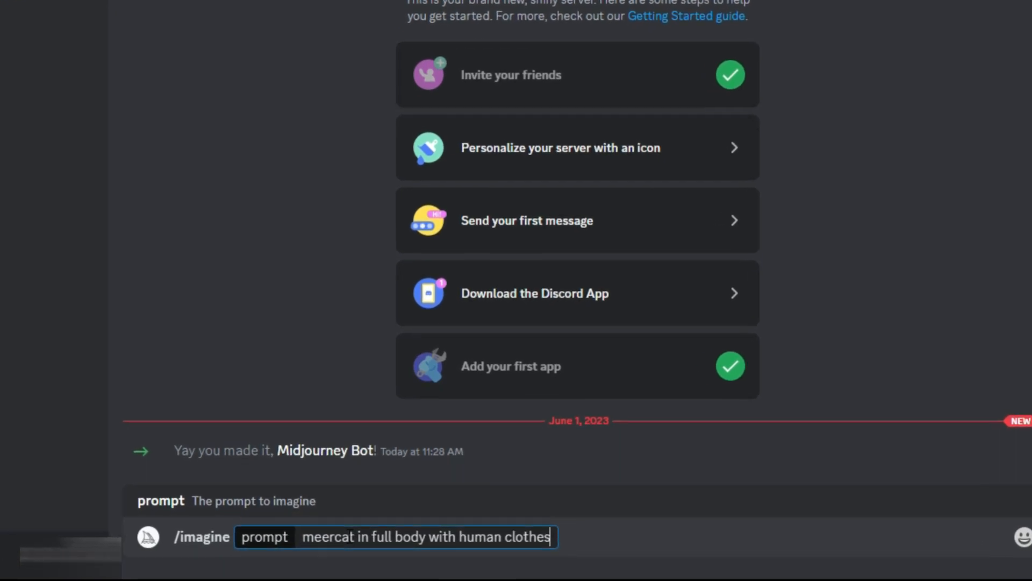
{"action": "key", "text": "Return"}
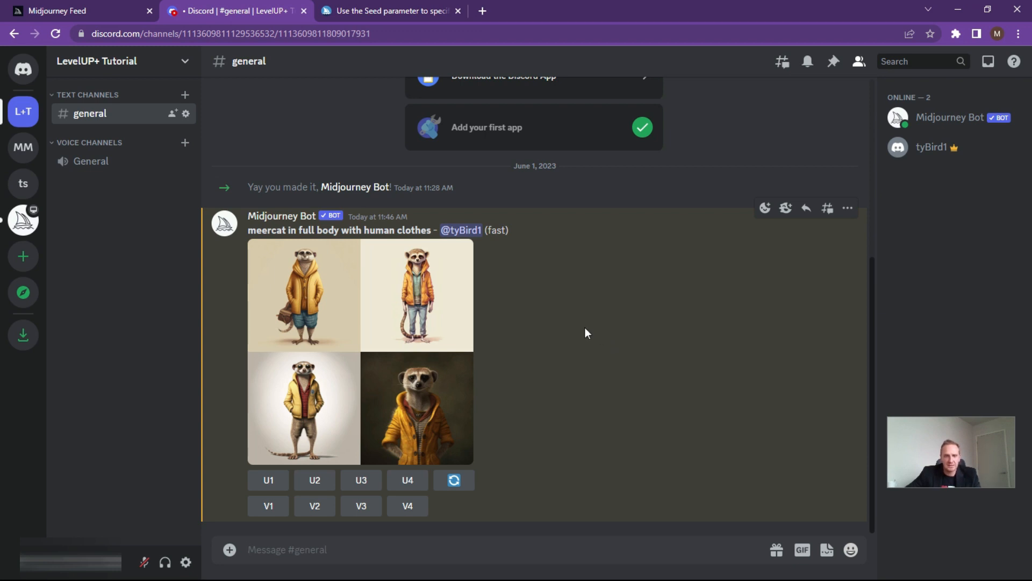
- View the generated meercat grid enlarged, close the preview, and upscale the fourth image
{"action": "left_click", "coordinate": [376, 350]}
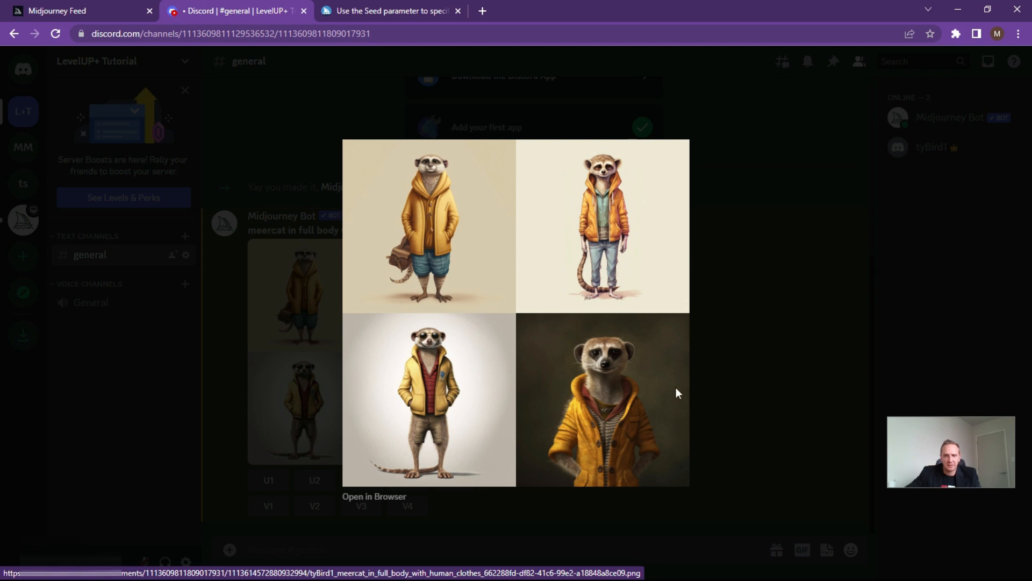
{"action": "left_click", "coordinate": [755, 346]}
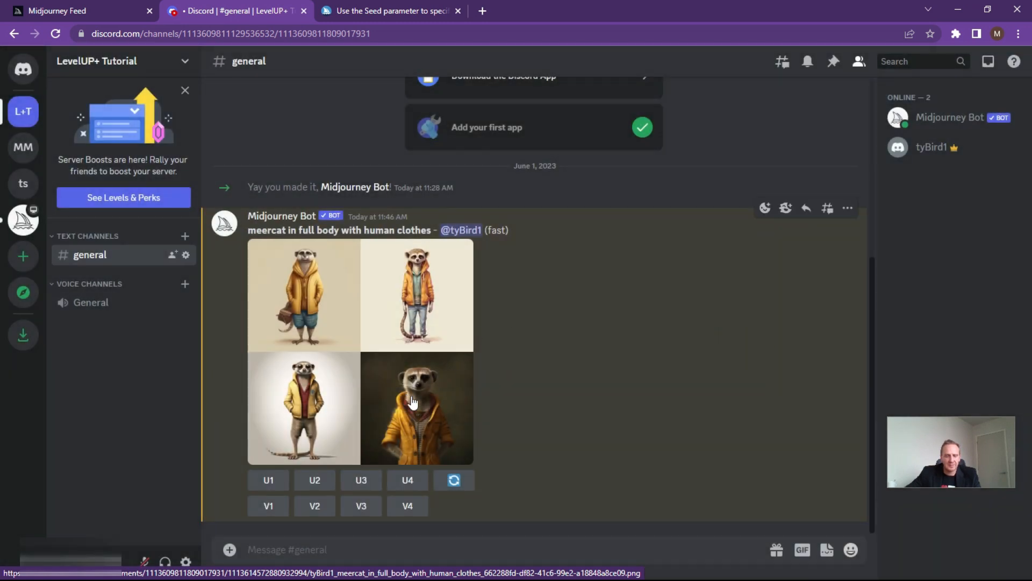
{"action": "left_click", "coordinate": [408, 479]}
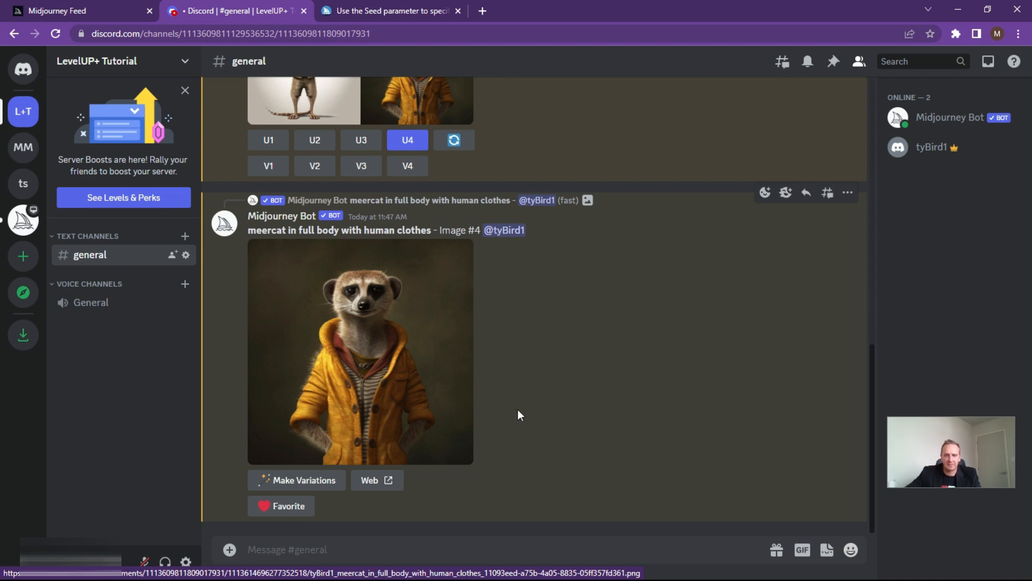
- Find the plain envelope emoji by searching ":envel" and add it as a reaction to the upscaled meercat image
{"action": "right_click", "coordinate": [359, 343]}
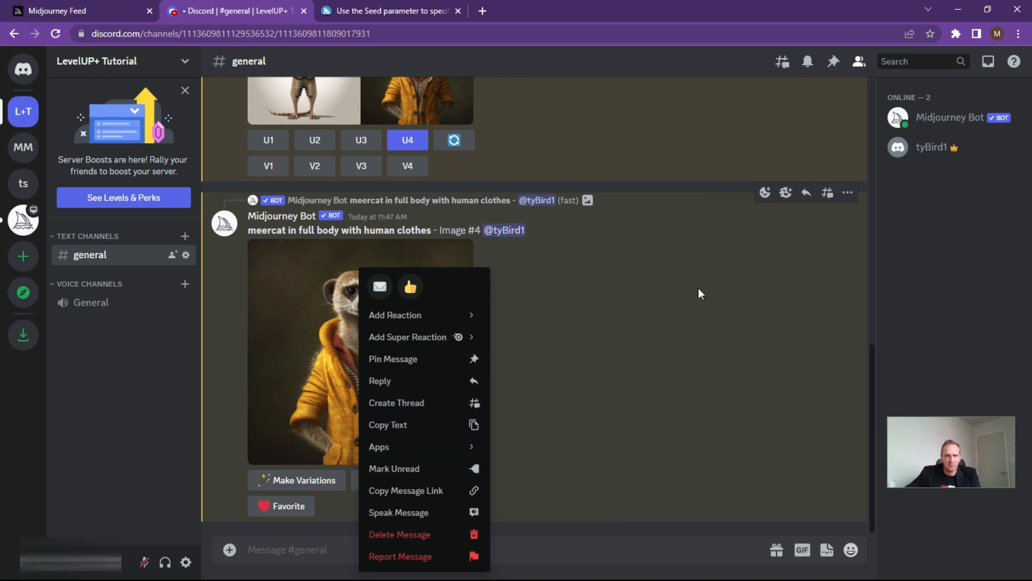
{"action": "left_click", "coordinate": [765, 192]}
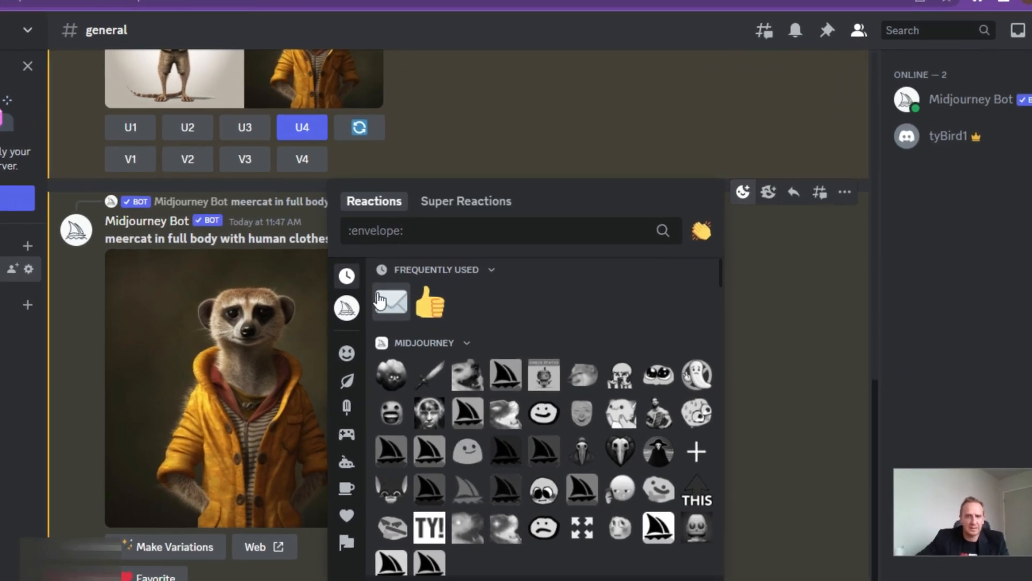
{"action": "type", "text": ":en"}
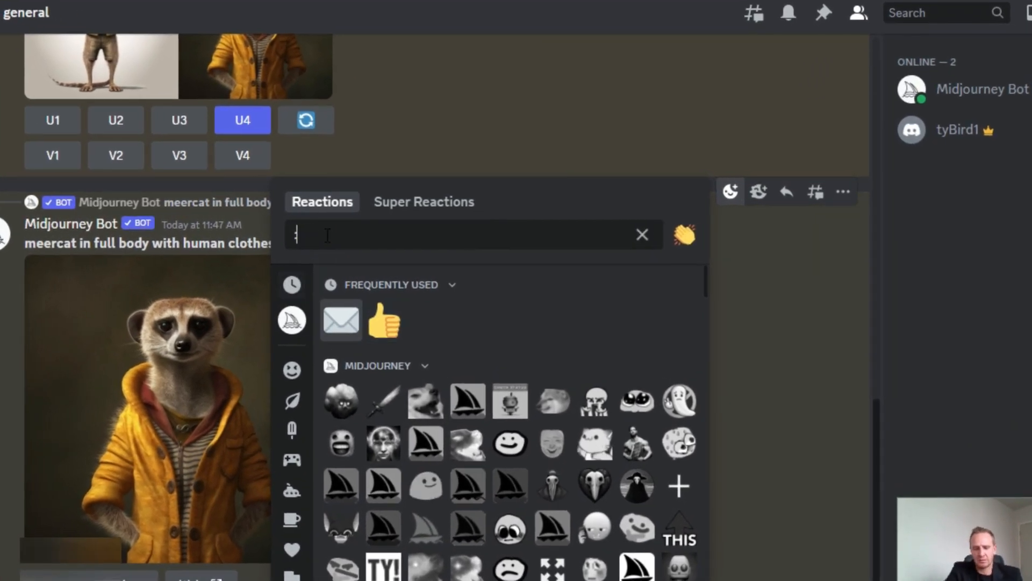
{"action": "type", "text": "vel"}
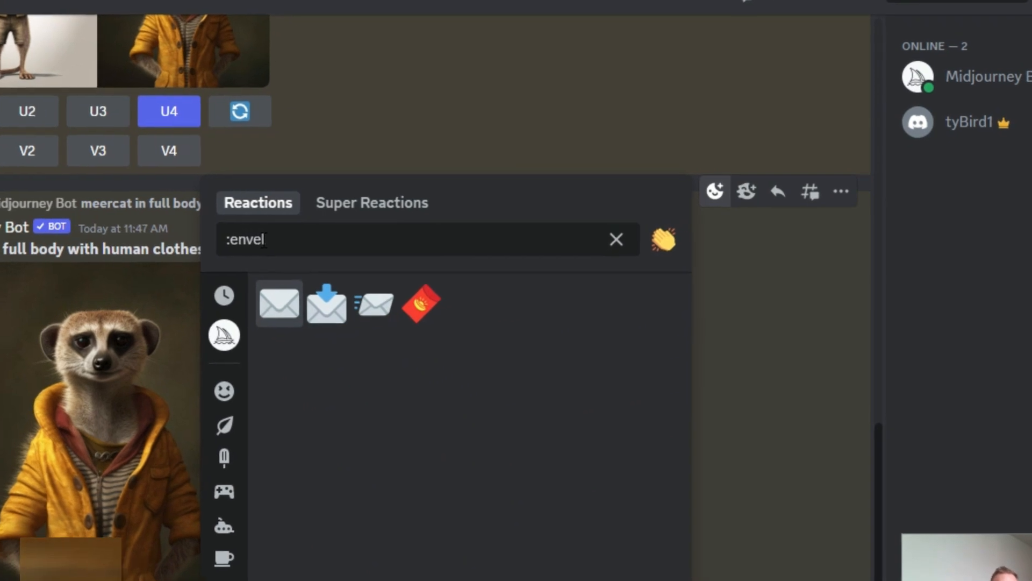
{"action": "left_click", "coordinate": [262, 307]}
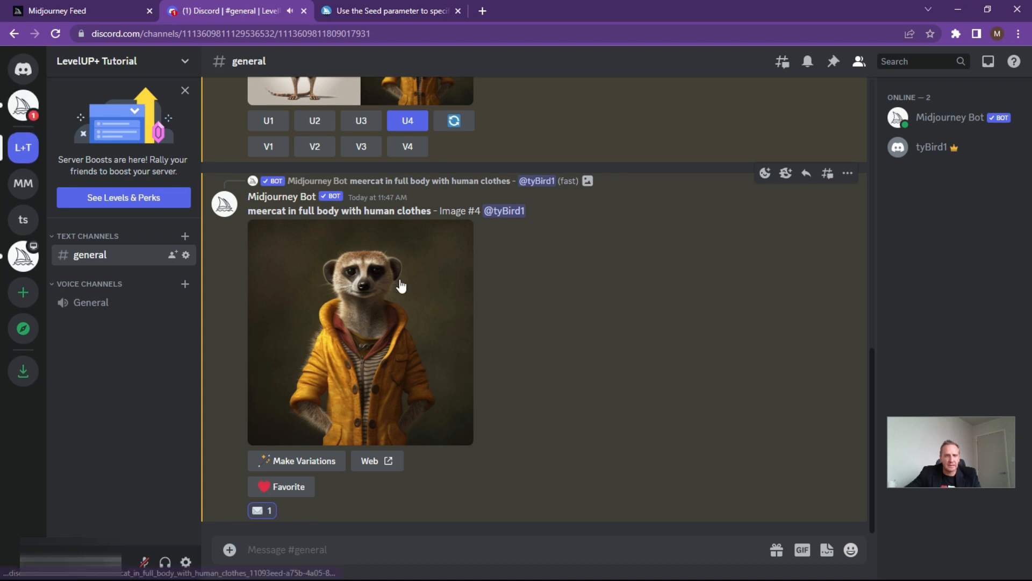
- Open the Midjourney Bot's new direct message and copy the seed number of the meercat image
{"action": "left_click", "coordinate": [24, 106]}
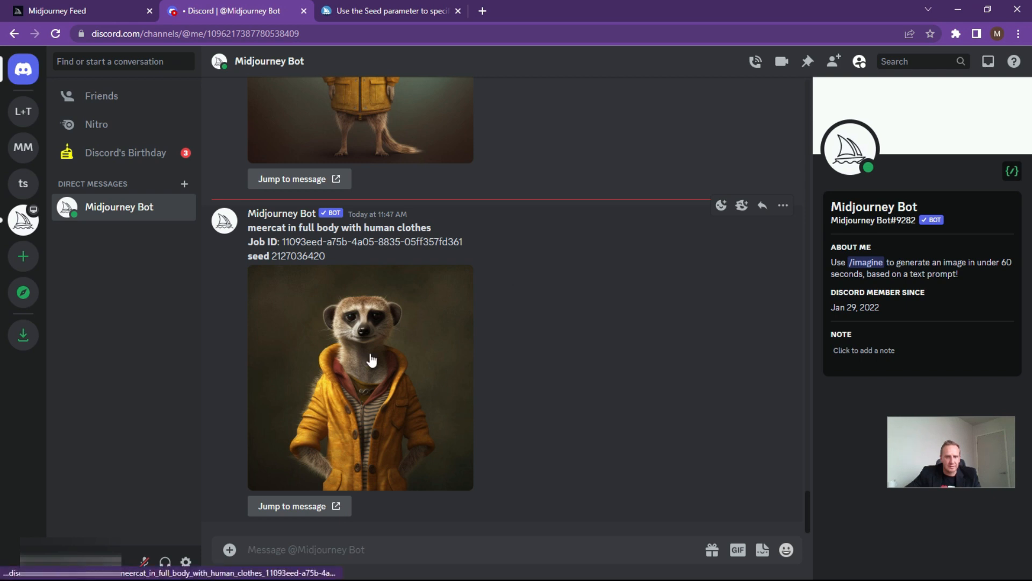
{"action": "double_click", "coordinate": [275, 256]}
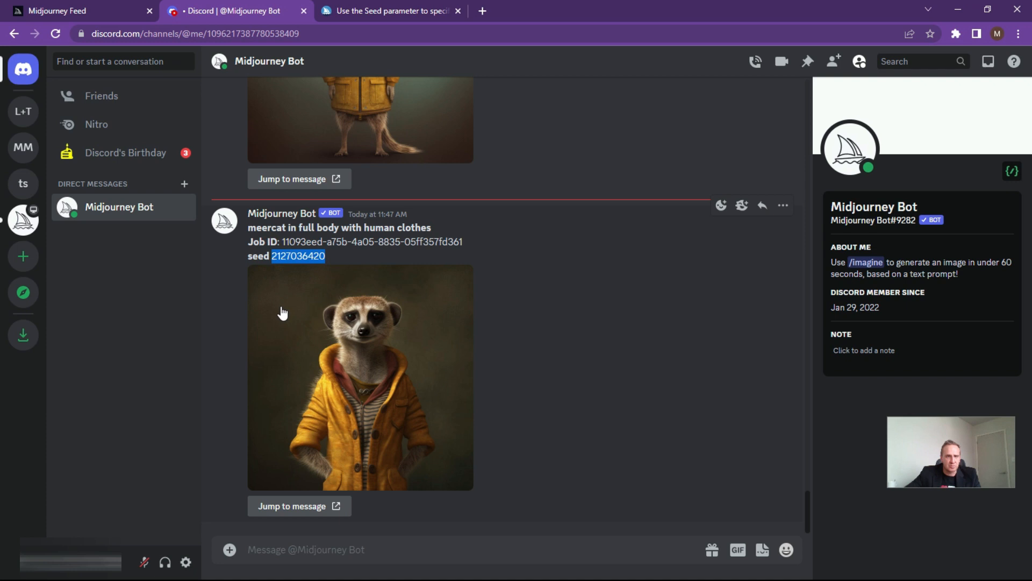
{"action": "right_click", "coordinate": [307, 258]}
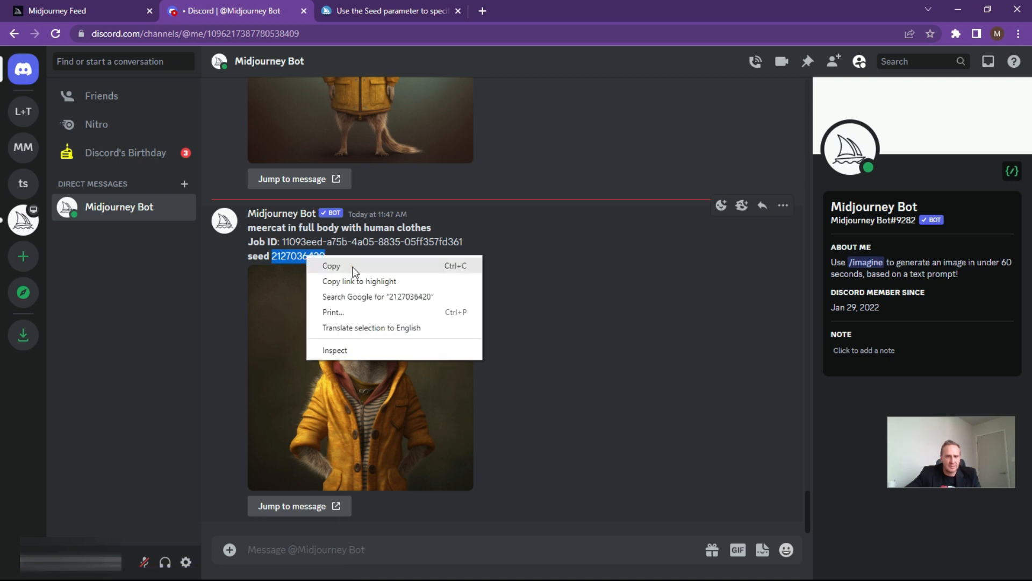
{"action": "left_click", "coordinate": [326, 268]}
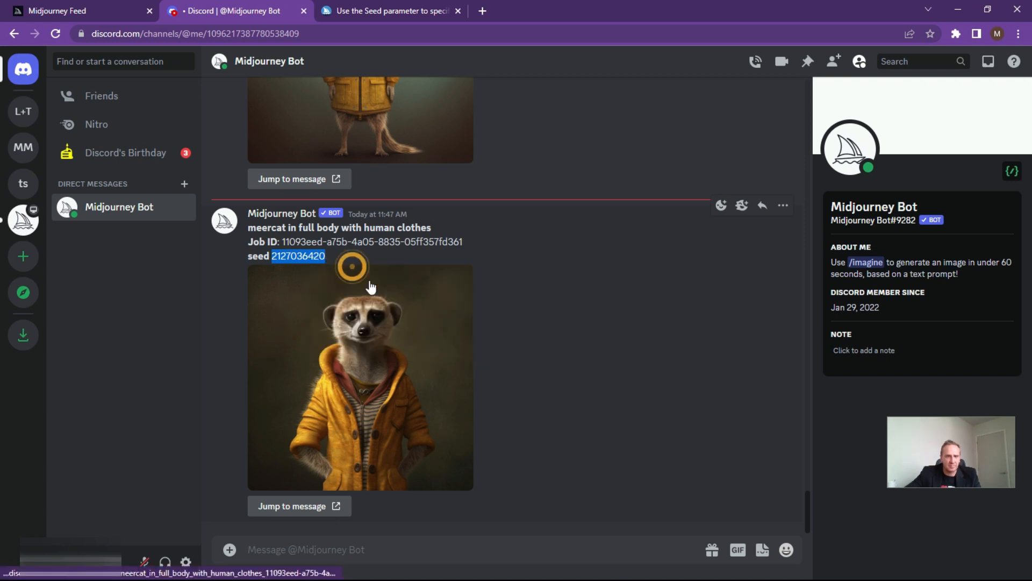
{"action": "left_click", "coordinate": [24, 111]}
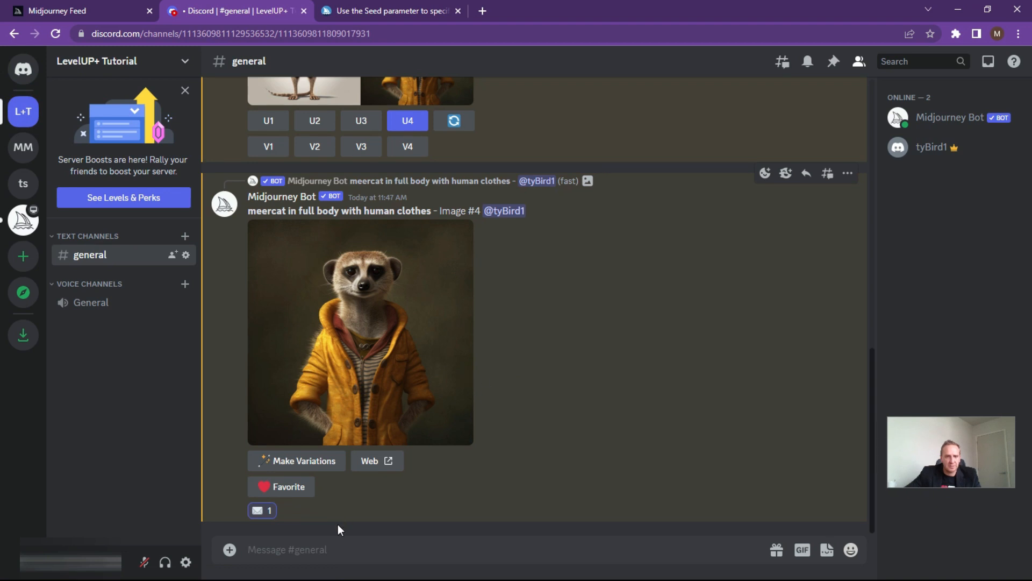
{"action": "left_click", "coordinate": [301, 549]}
{"action": "left_click", "coordinate": [301, 549]}
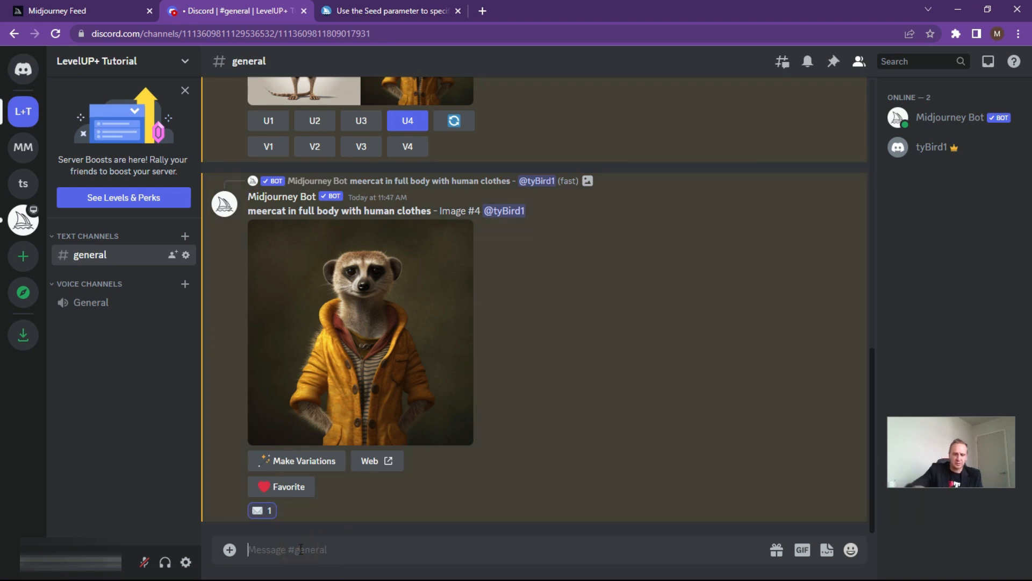
{"action": "type", "text": "/imagine"}
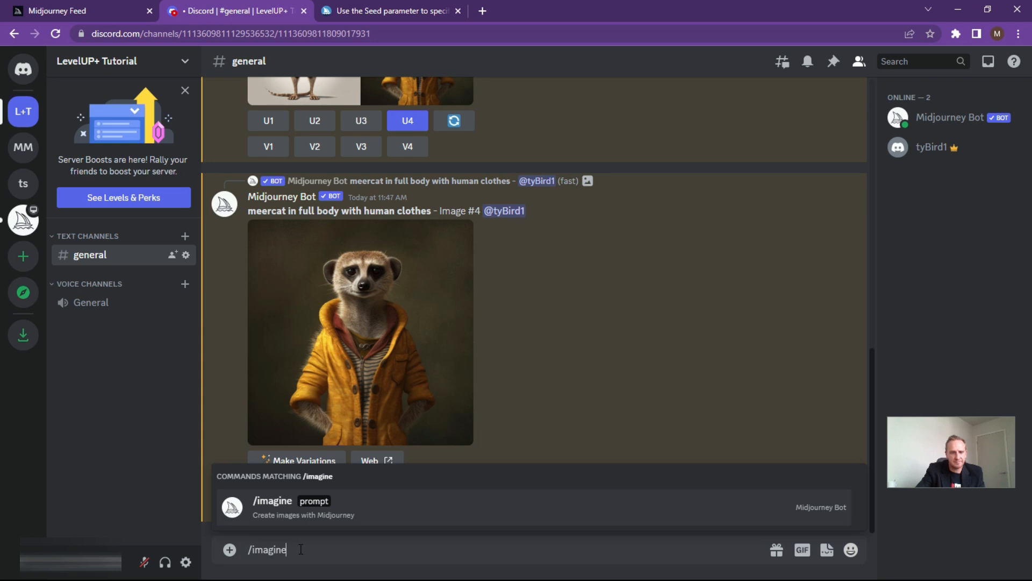
{"action": "key", "text": "Tab"}
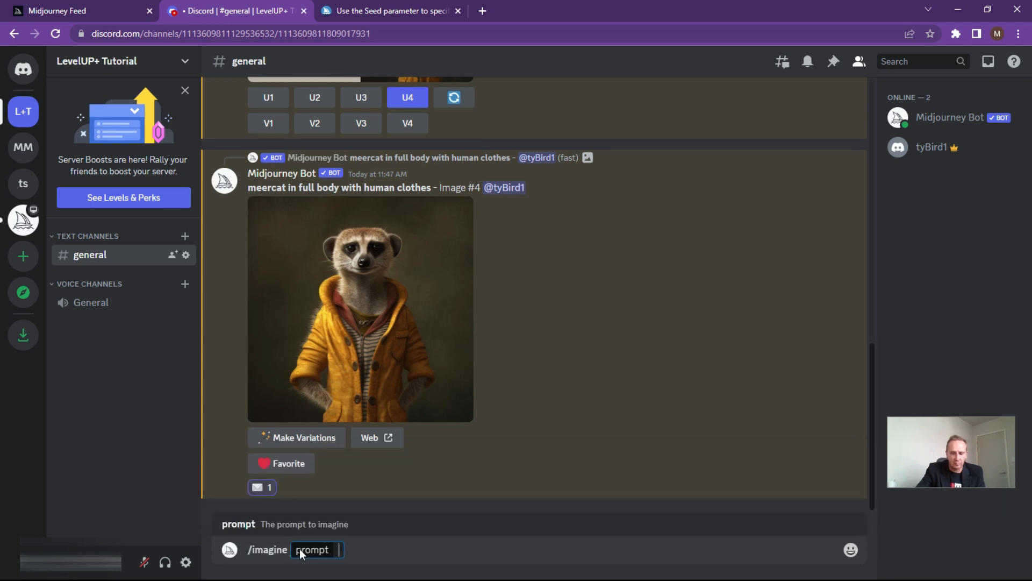
{"action": "type", "text": "--"}
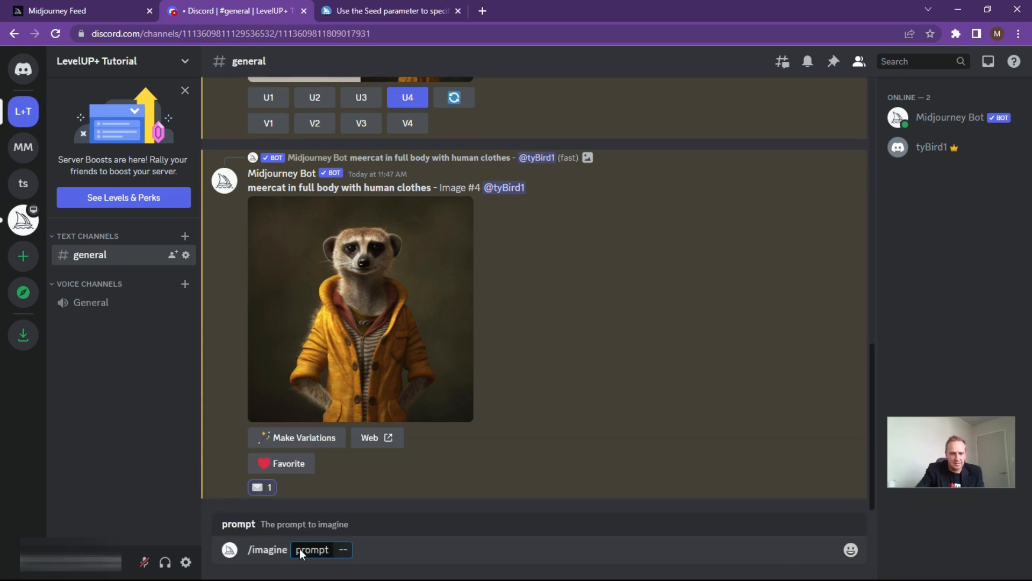
{"action": "type", "text": "seed"}
{"action": "key", "text": "ctrl+v"}
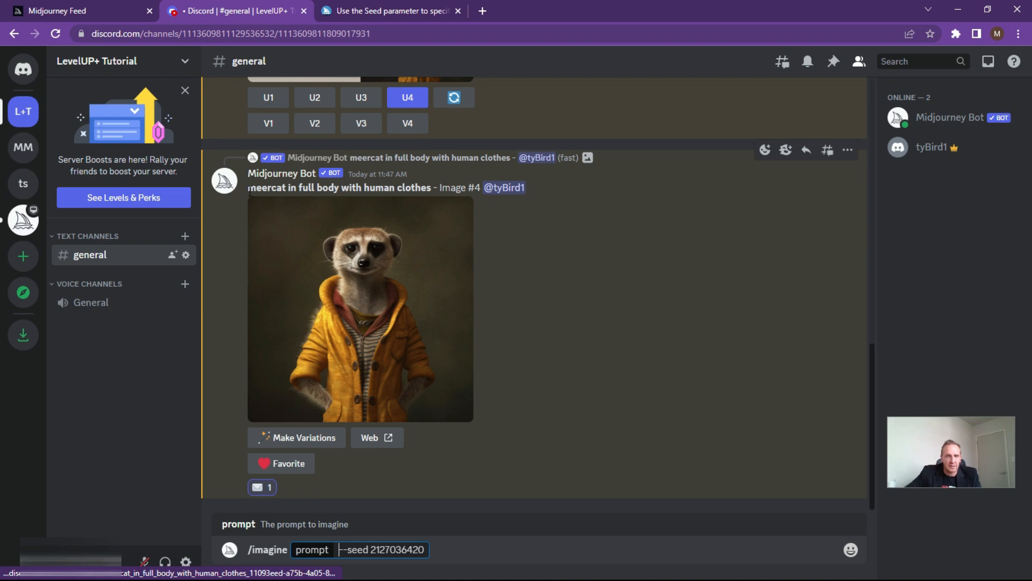
- Copy the original prompt text in front of the seed parameter and extend it to "meercat in full body with human clothes reading a book"
{"action": "left_click_drag", "start_coordinate": [248, 188], "coordinate": [434, 187]}
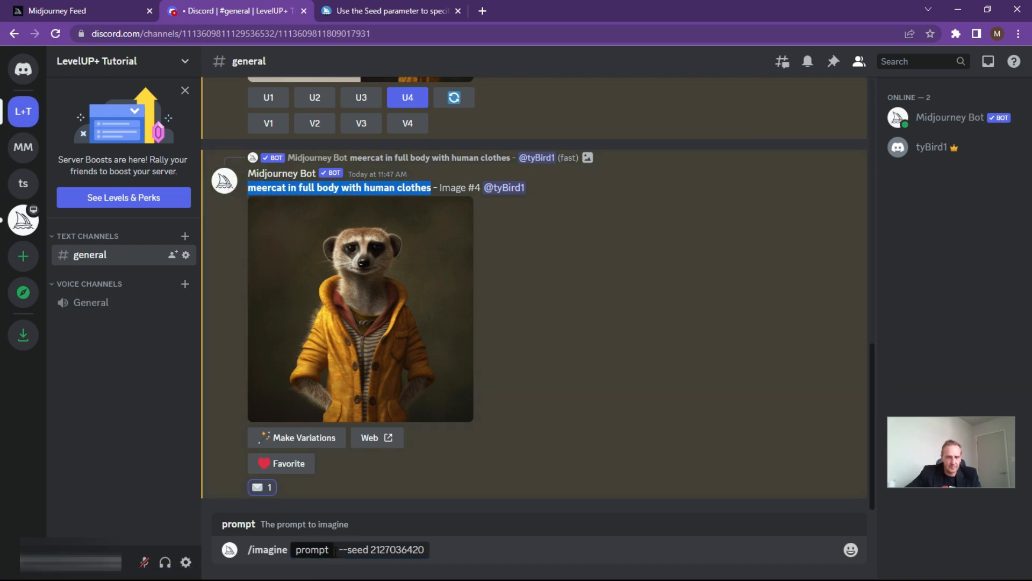
{"action": "left_click", "coordinate": [336, 552]}
{"action": "key", "text": "ctrl+v"}
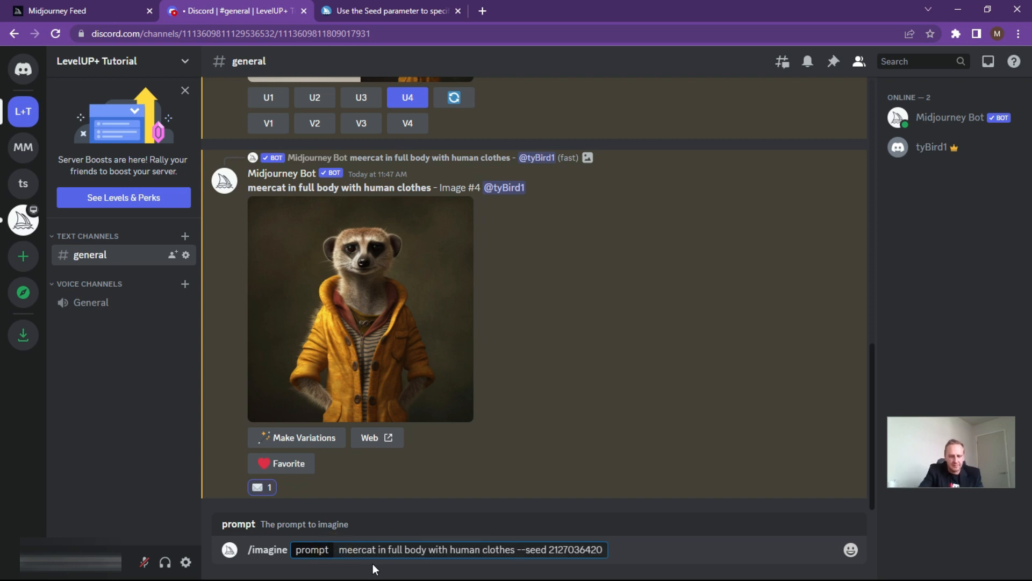
{"action": "type", "text": "read a"}
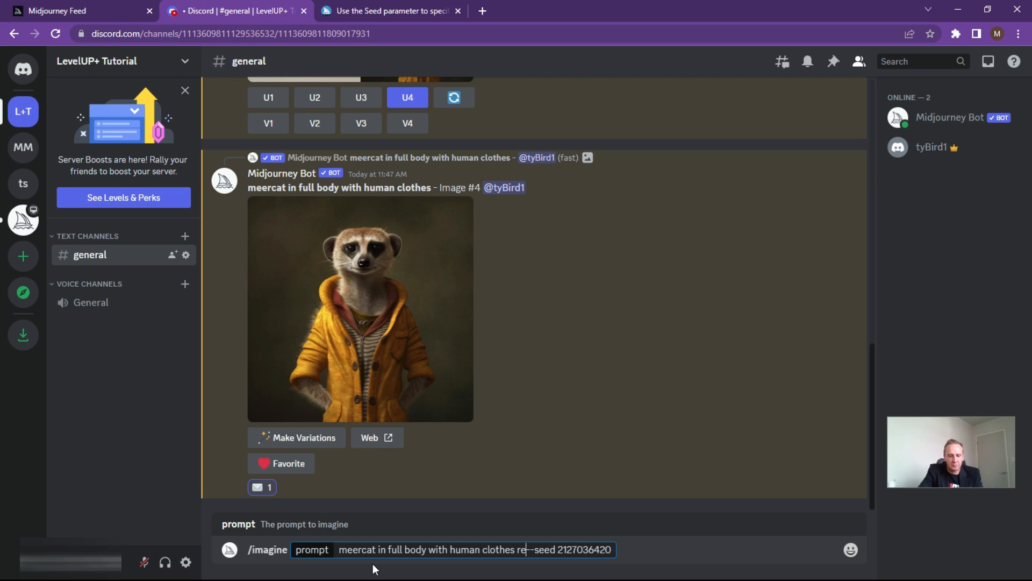
{"action": "type", "text": " book "}
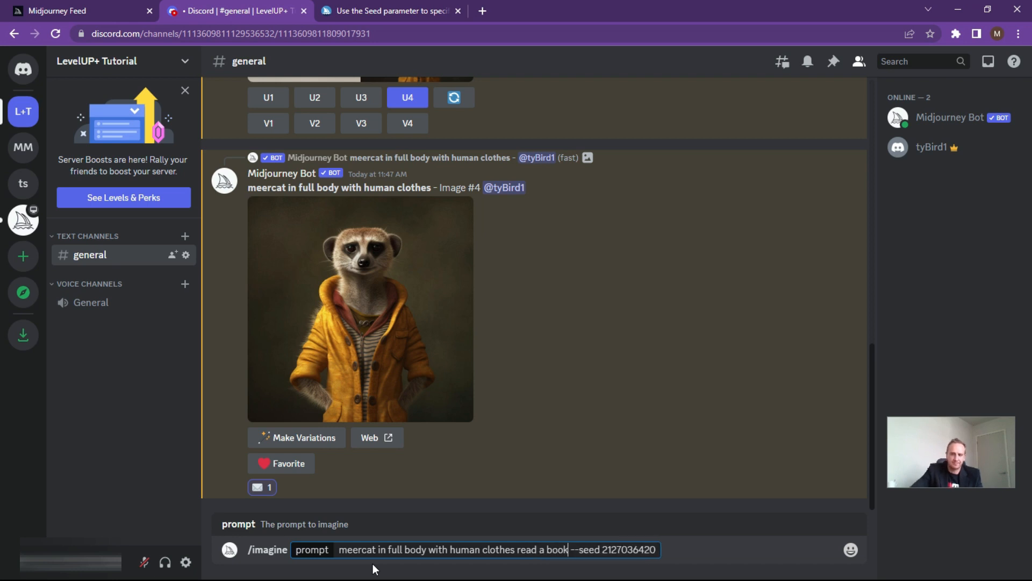
{"action": "type", "text": "ing"}
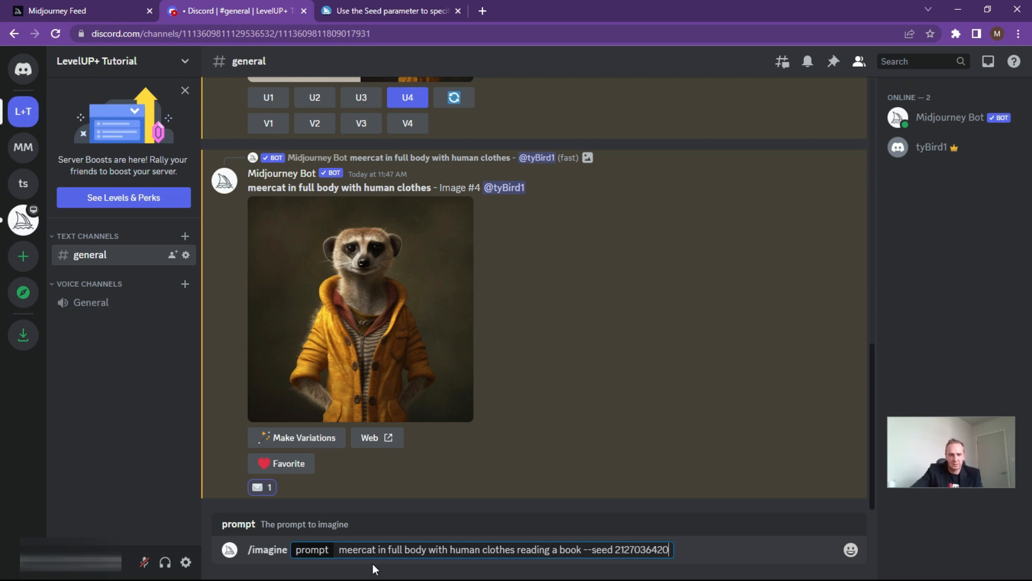
- Submit the book-reading meercat prompt with its seed and compare the generated grid with the original upscaled meercat image
{"action": "key", "text": "Return"}
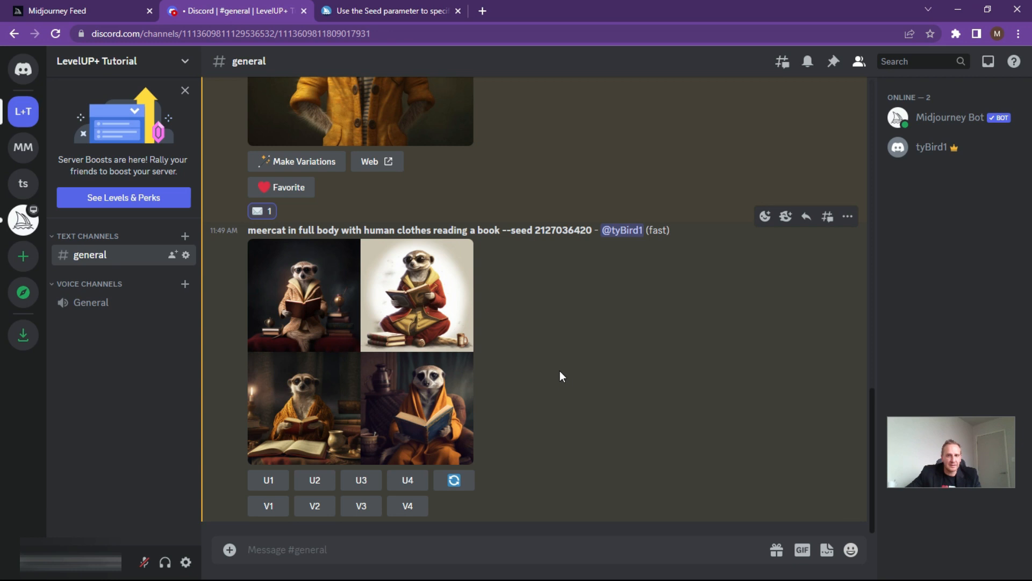
{"action": "scroll", "coordinate": [560, 364], "scroll_direction": "up", "scroll_amount": 3}
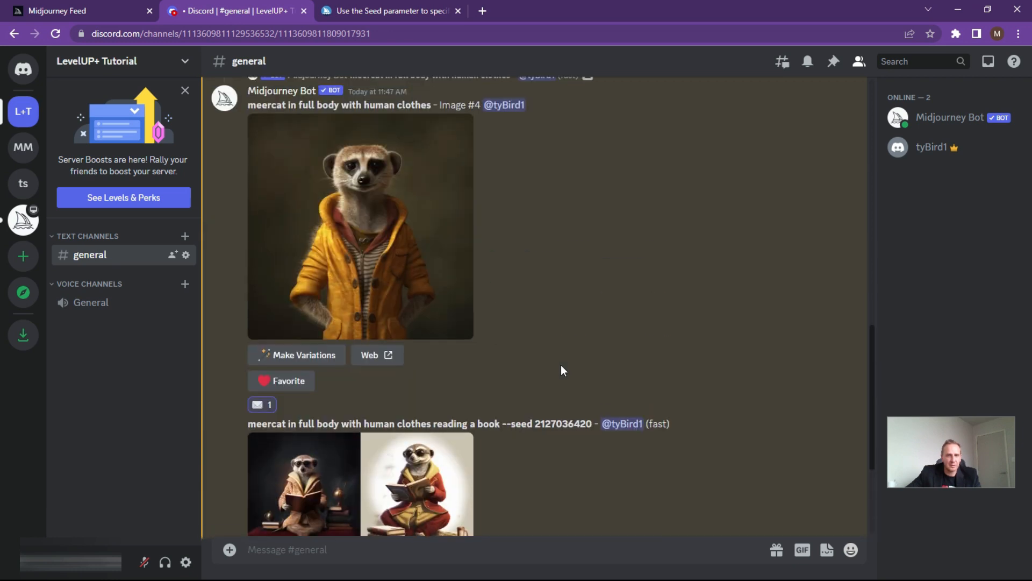
{"action": "scroll", "coordinate": [562, 338], "scroll_direction": "down", "scroll_amount": 2}
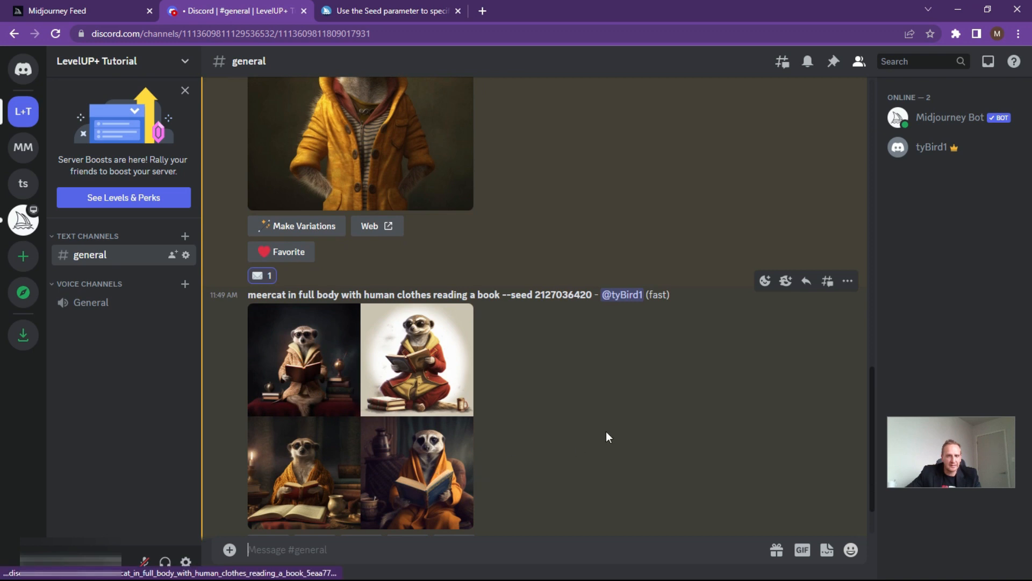
{"action": "scroll", "coordinate": [452, 357], "scroll_direction": "down", "scroll_amount": 1}
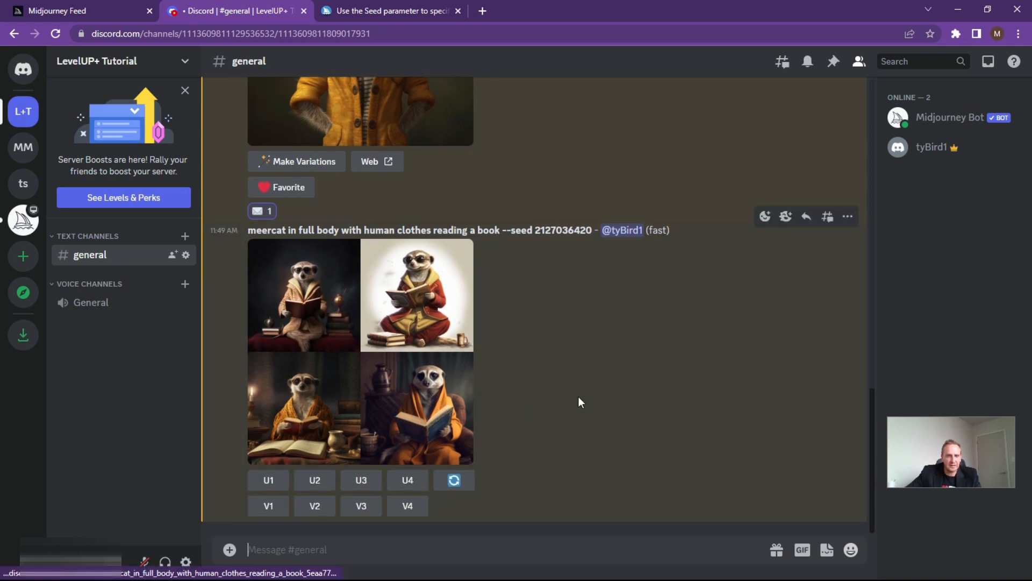
{"action": "scroll", "coordinate": [578, 395], "scroll_direction": "up", "scroll_amount": 3}
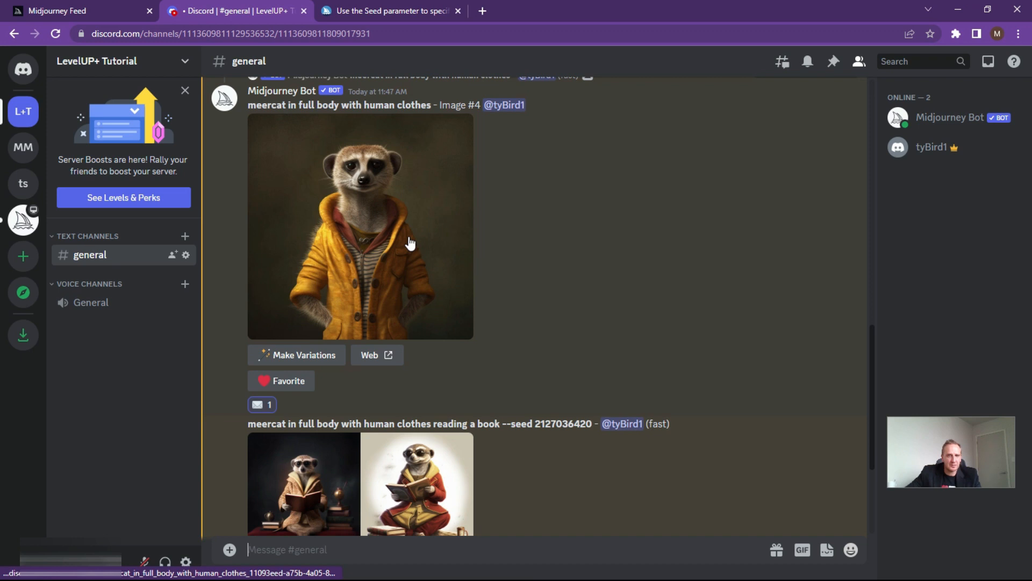
{"action": "scroll", "coordinate": [410, 243], "scroll_direction": "down", "scroll_amount": 3}
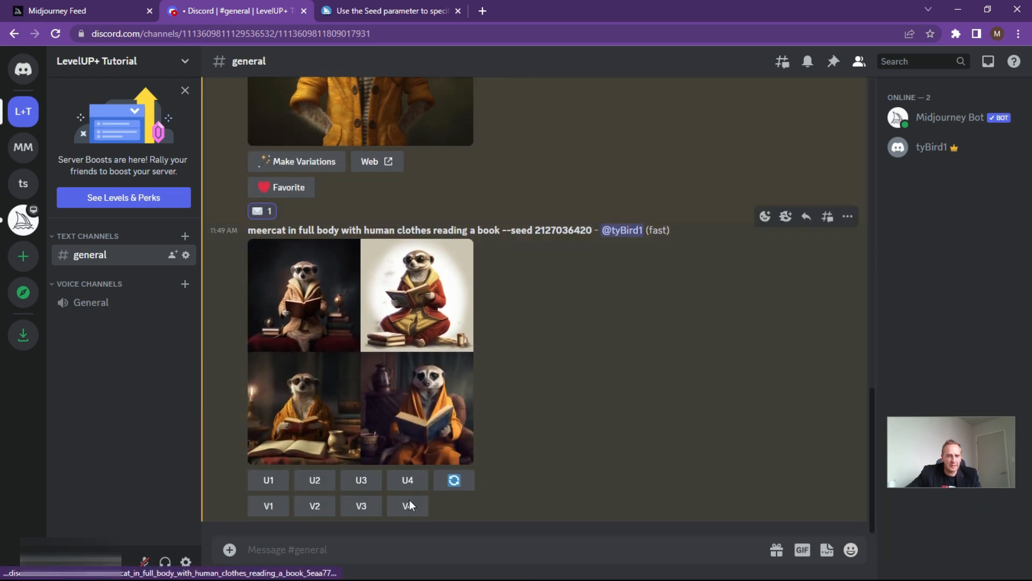
{"action": "left_click", "coordinate": [269, 551]}
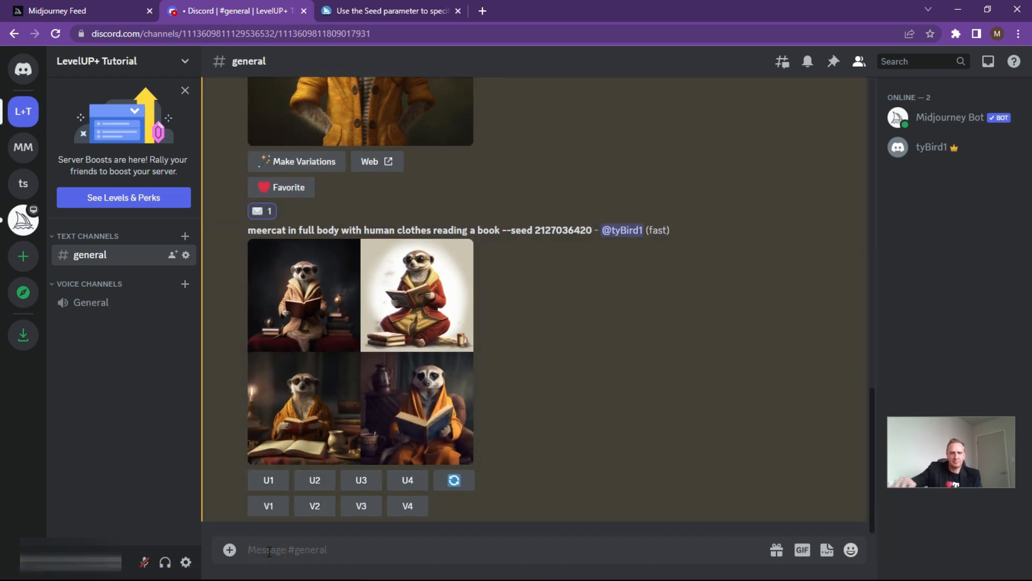
{"action": "left_click_drag", "start_coordinate": [591, 230], "coordinate": [251, 230]}
{"action": "key", "text": "ctrl+c"}
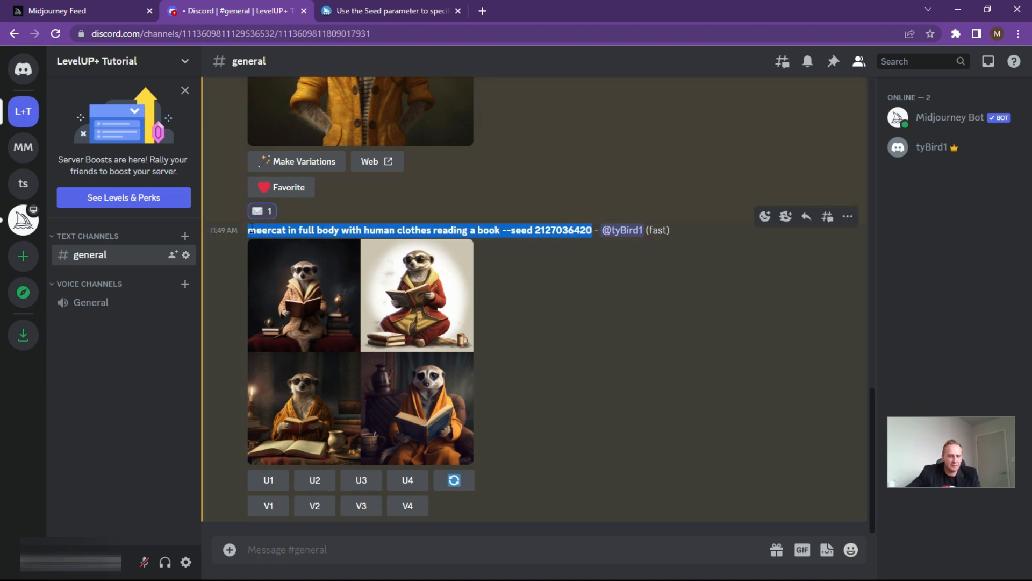
{"action": "left_click", "coordinate": [254, 550]}
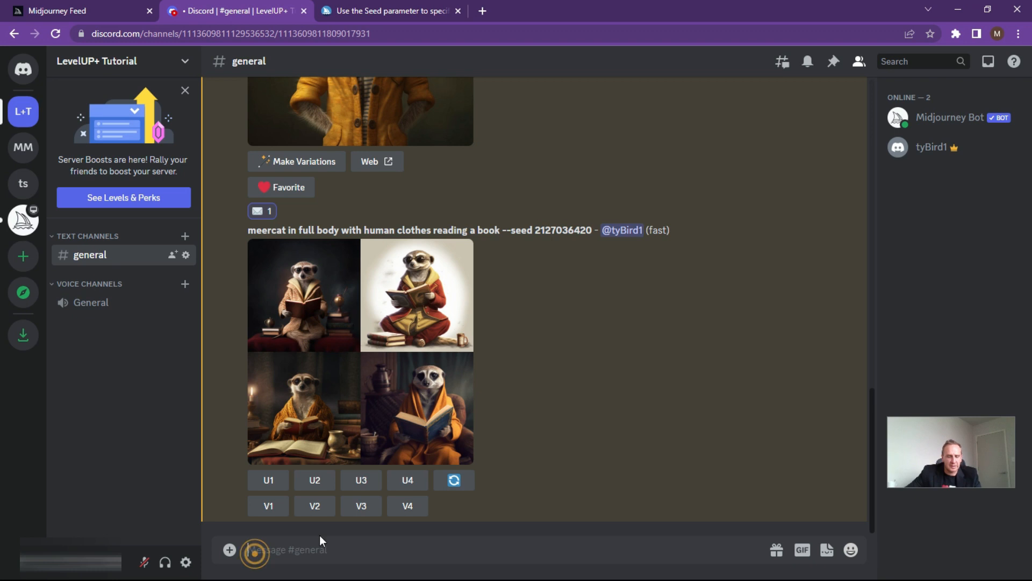
{"action": "key", "text": "ctrl+v"}
{"action": "left_click", "coordinate": [493, 550]}
{"action": "type", "text": "to his meercat children"}
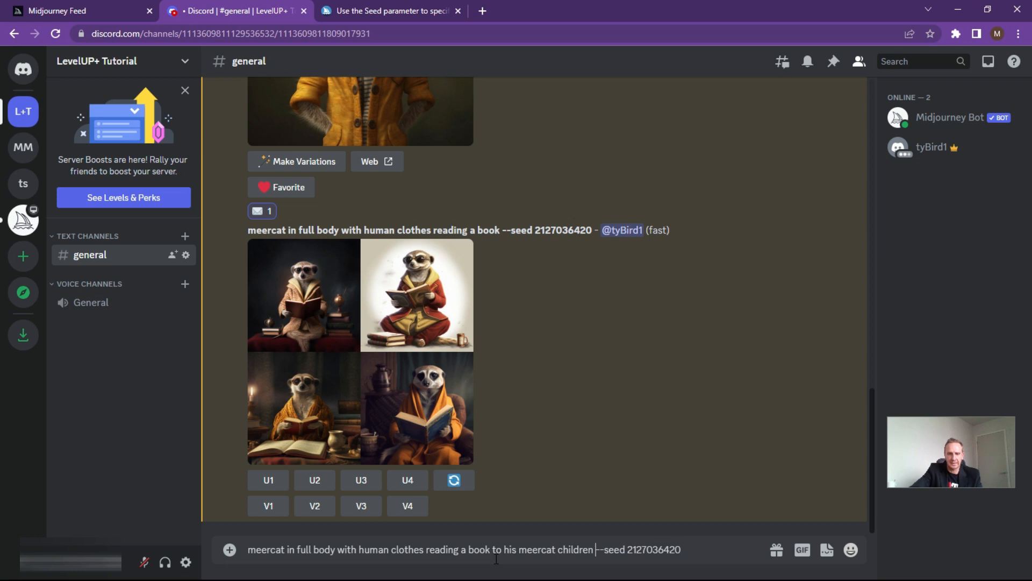
- Move the whole drafted text into an /imagine prompt and submit it
{"action": "key", "text": "End"}
{"action": "key", "text": "ctrl+a"}
{"action": "key", "text": "ctrl+x"}
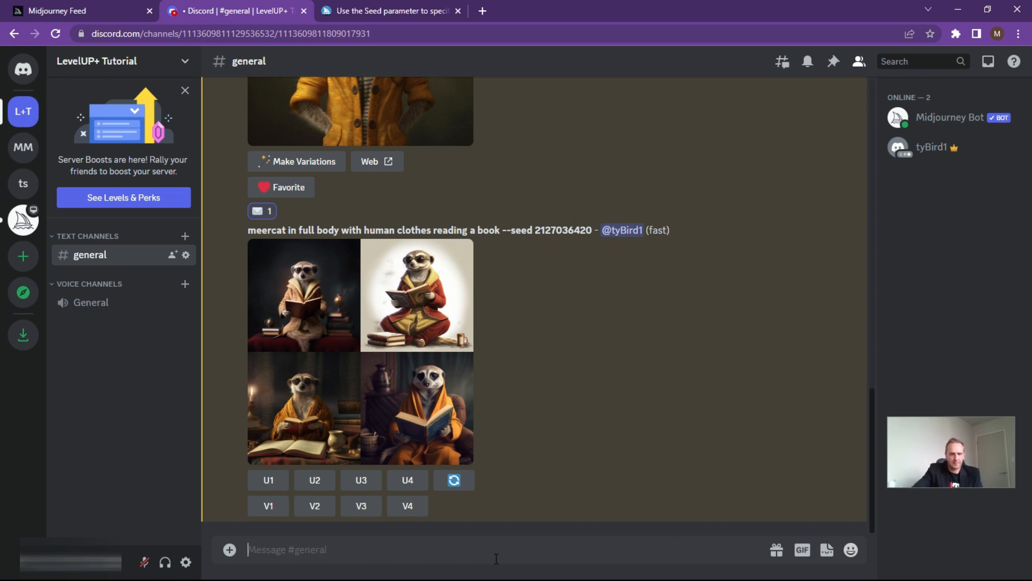
{"action": "type", "text": "/ima"}
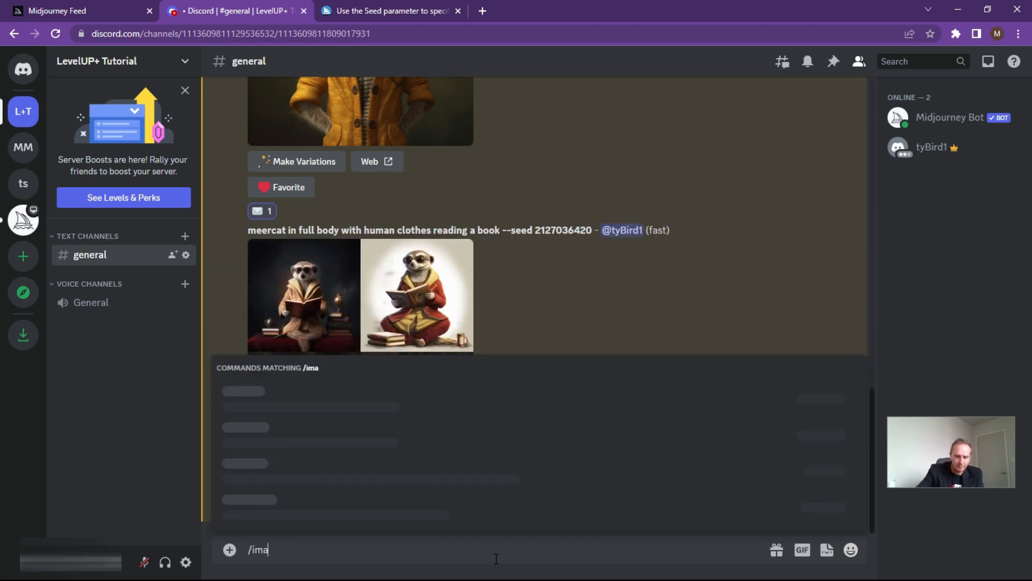
{"action": "key", "text": "Tab"}
{"action": "key", "text": "ctrl+v"}
{"action": "key", "text": "Return"}
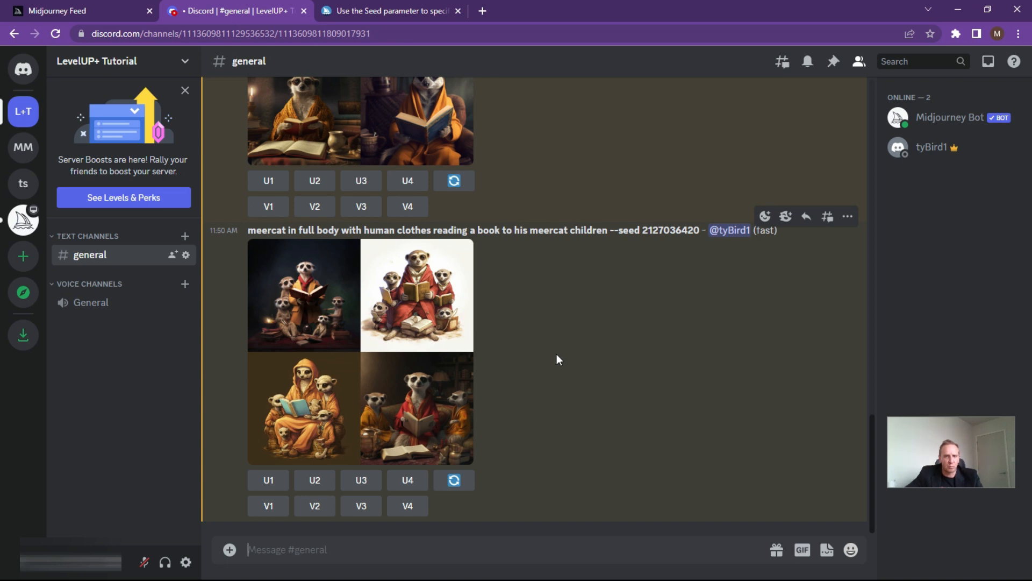
- View the new grid of the meercat reading to his children enlarged, close it, and compare it with the earlier meercat images
{"action": "left_click", "coordinate": [363, 337]}
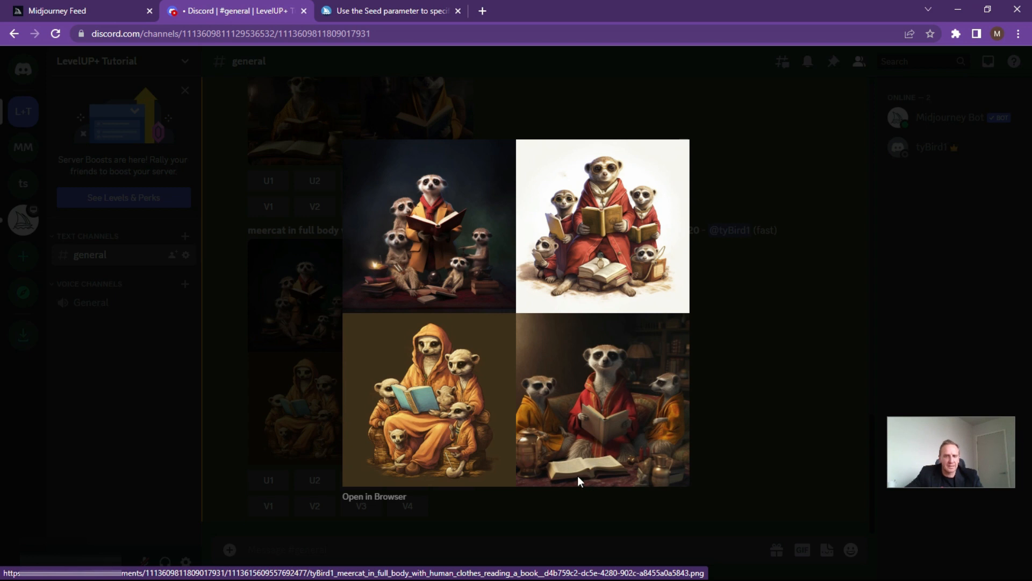
{"action": "left_click", "coordinate": [763, 375]}
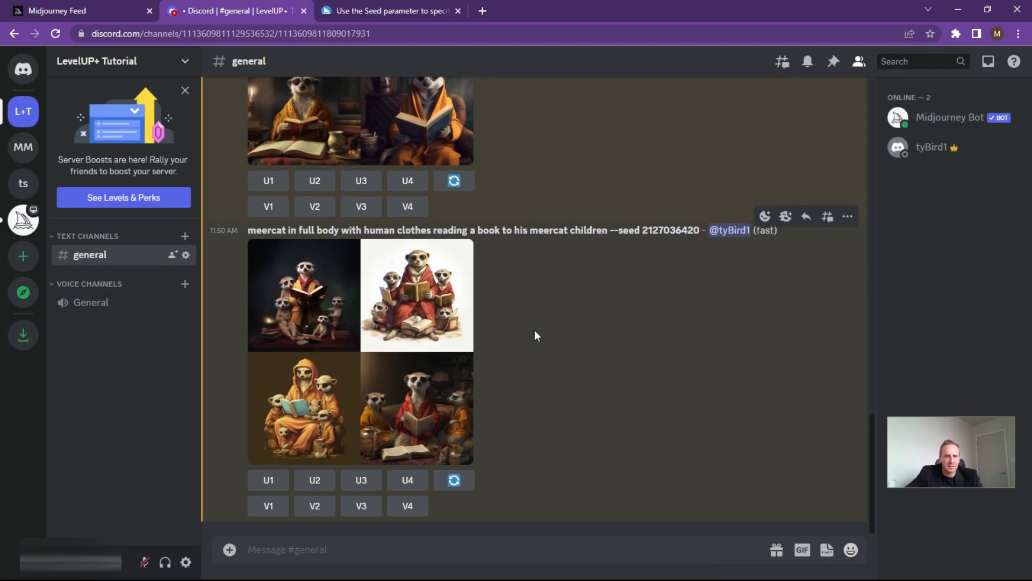
{"action": "scroll", "coordinate": [534, 330], "scroll_direction": "up", "scroll_amount": 3}
{"action": "scroll", "coordinate": [534, 335], "scroll_direction": "up", "scroll_amount": 6}
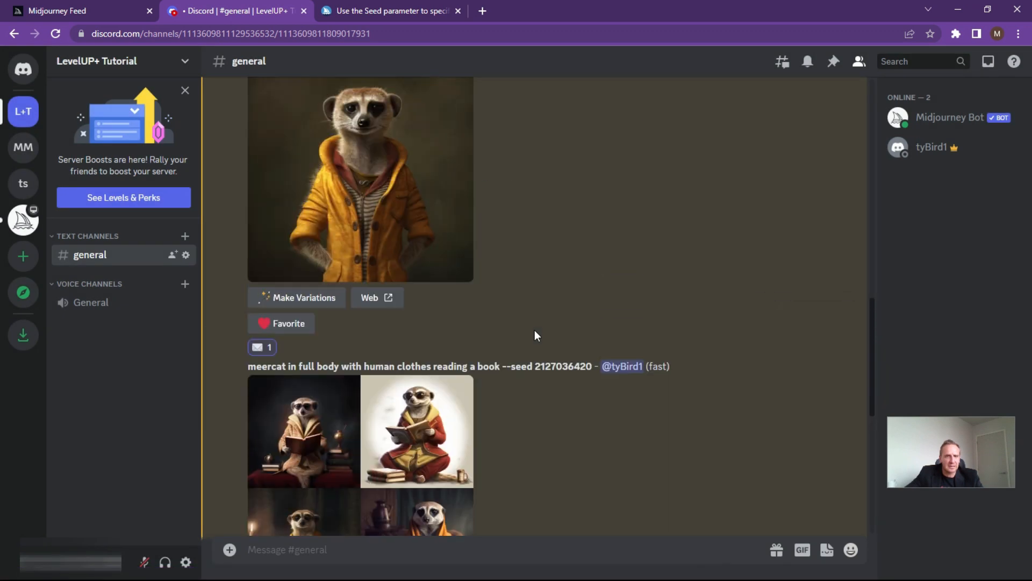
{"action": "scroll", "coordinate": [534, 330], "scroll_direction": "down", "scroll_amount": 10}
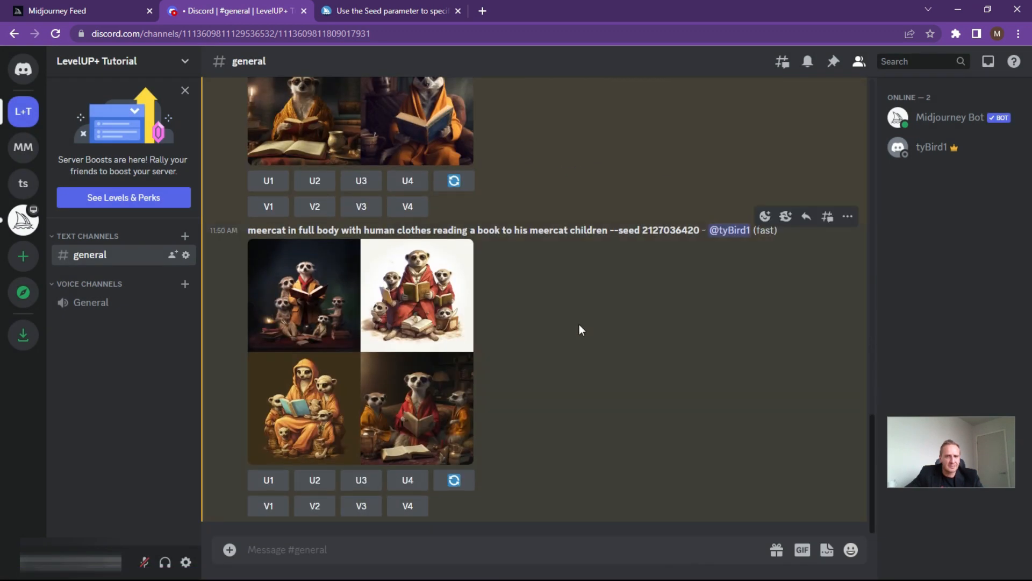